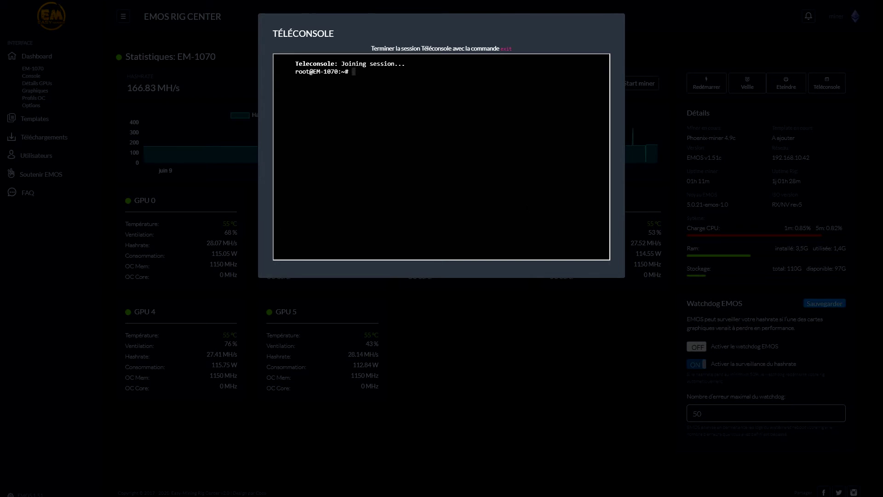
Step: Enter the showminer command in the EM-1070 Téléconsole session
type("showminer")
Step: Run showminer to stream EM-1070's live miner stats (~166.84 MH/s), then stop it with Ctrl+C
key("Return")
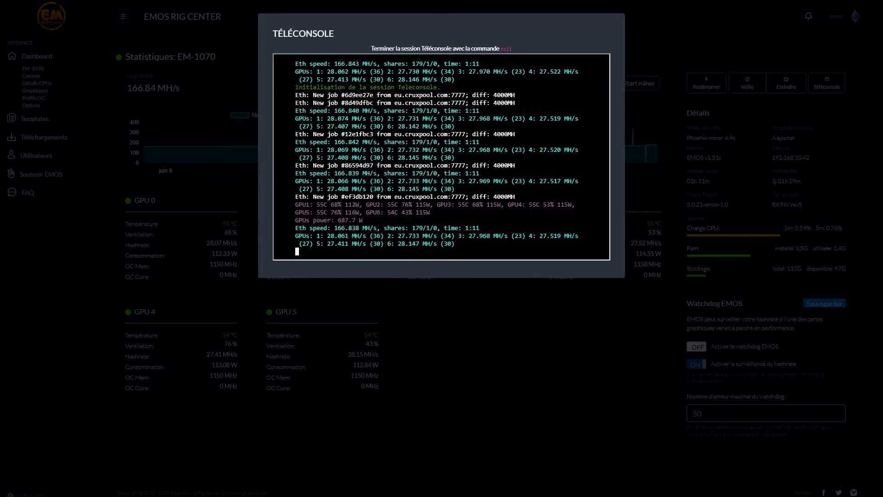
key("ctrl+c")
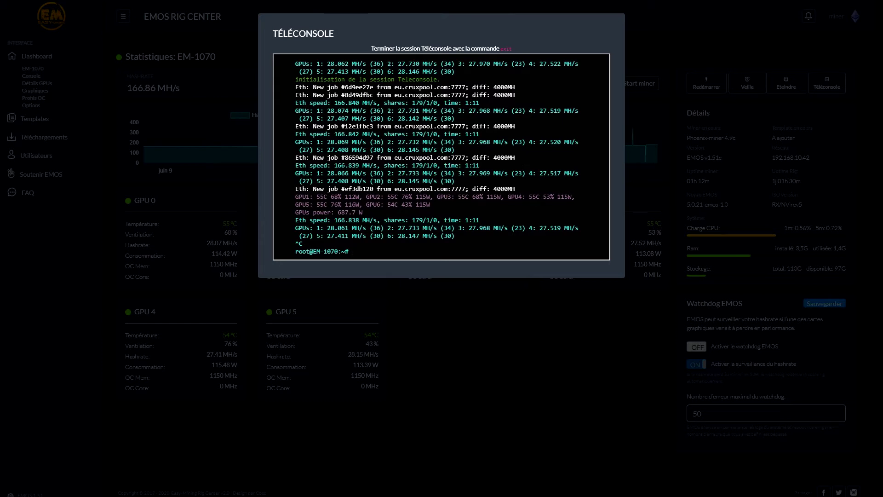
left_click(503, 47)
Step: Refocus the Téléconsole terminal, then bring up the saved login suggestions on the sign-in page
left_click(353, 252)
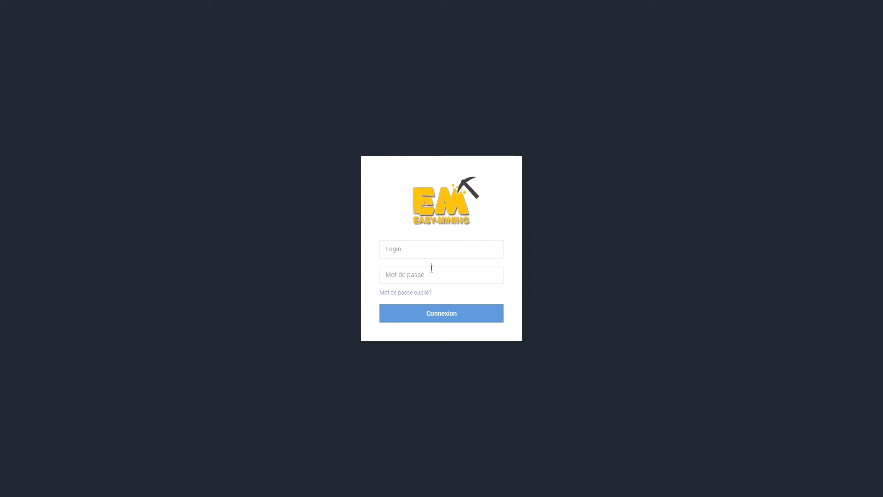
left_click(430, 251)
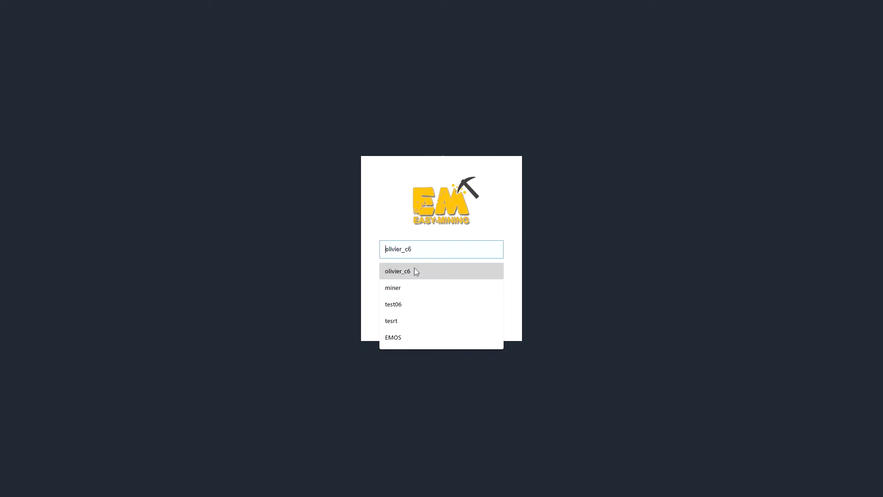
Step: Sign in with the saved account and its password, dismissing the save-password prompt
left_click(410, 288)
left_click(418, 276)
type("miner")
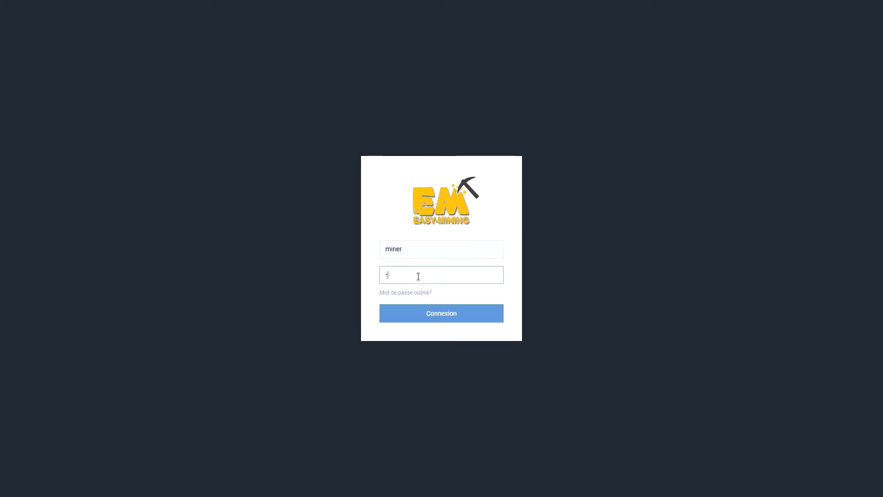
key("Return")
left_click(817, 155)
Step: Review the rig notifications, highlighting the latest one's text, then close the panel
left_click(872, 19)
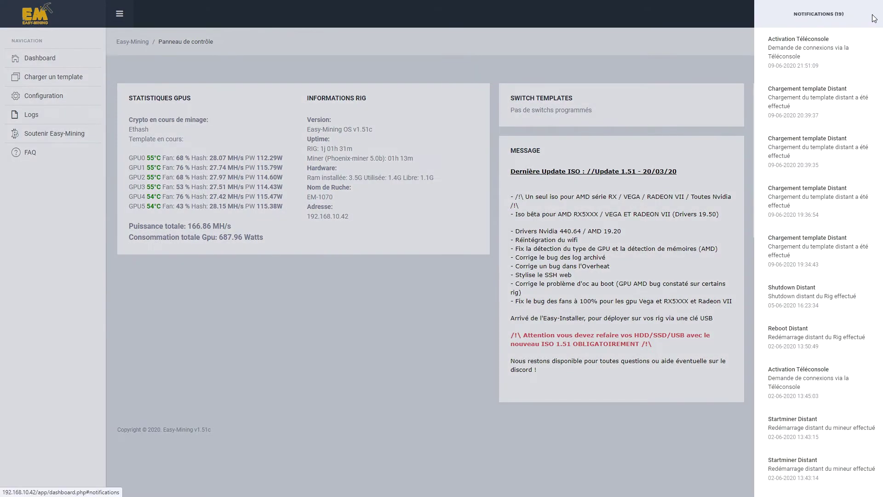
left_click_drag(768, 39, 851, 67)
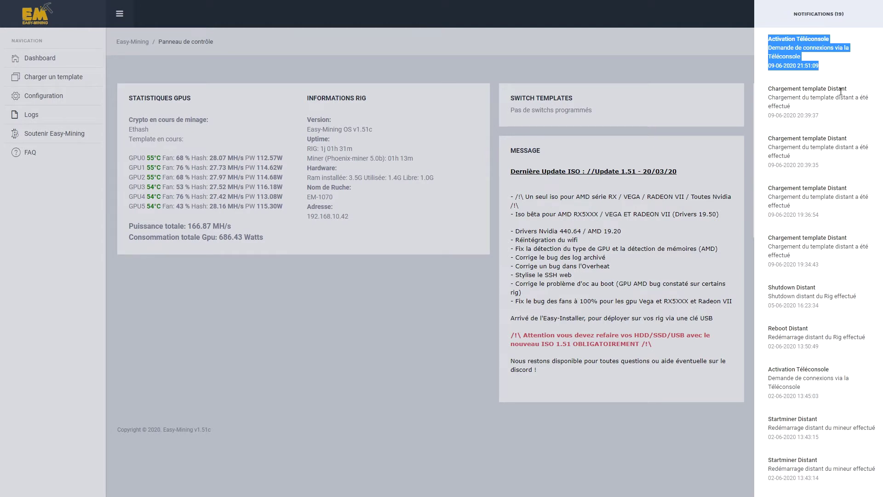
scroll(827, 456, "down", 10)
left_click(823, 487)
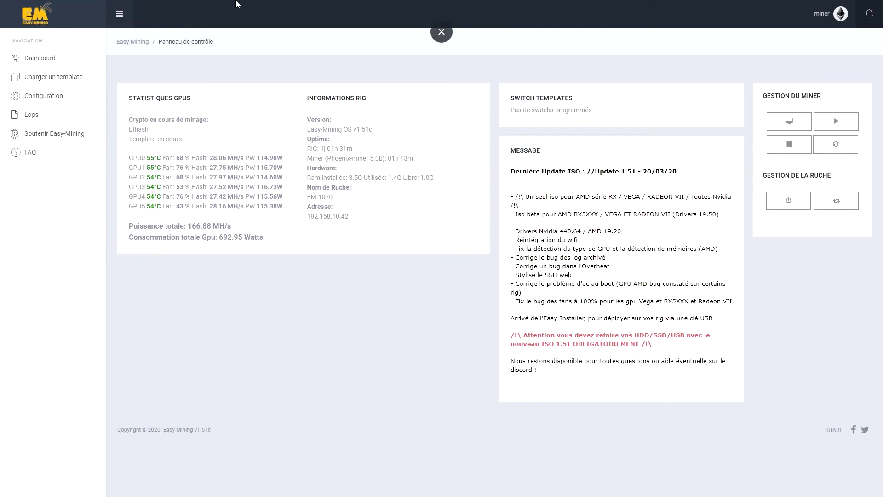
Step: Exit full screen, close the local dashboard tab, and return the browser to full screen
left_click(444, 32)
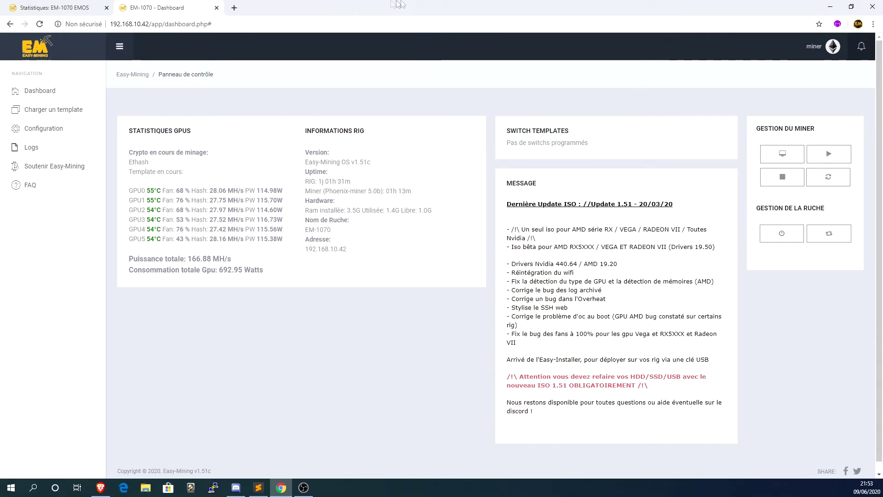
left_click(216, 10)
key("F11")
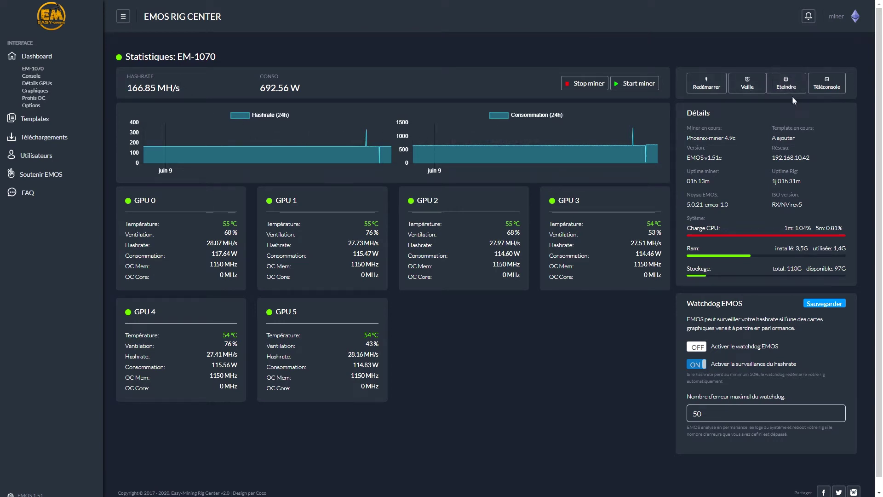
left_click(747, 86)
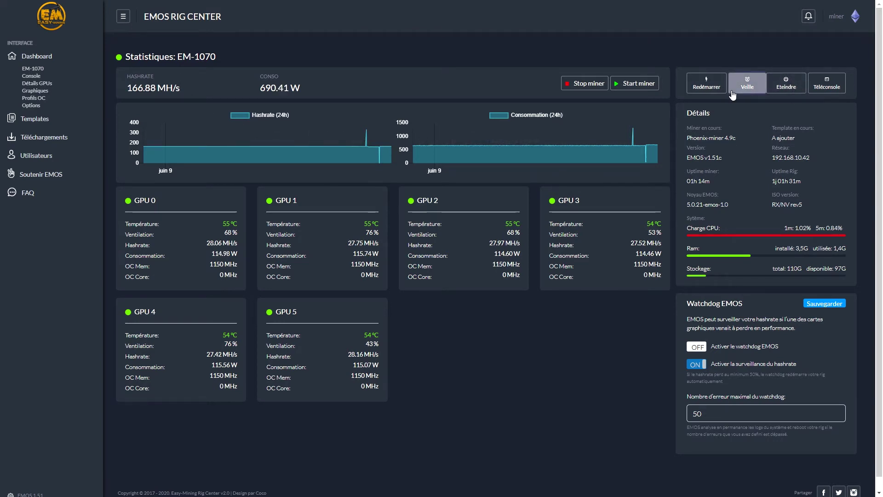
Step: Set EM-1070's standby duration to 0 hours and 4 minutes, then close the dialog
left_click_drag(425, 70, 352, 65)
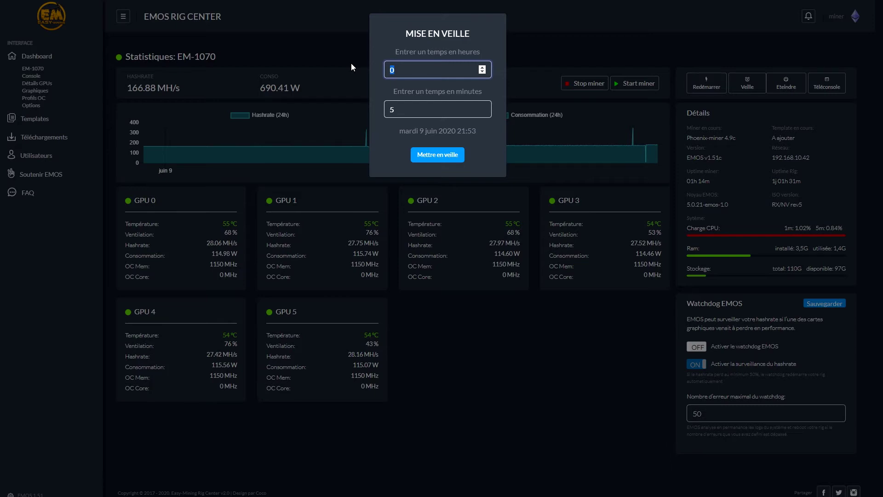
left_click(474, 111)
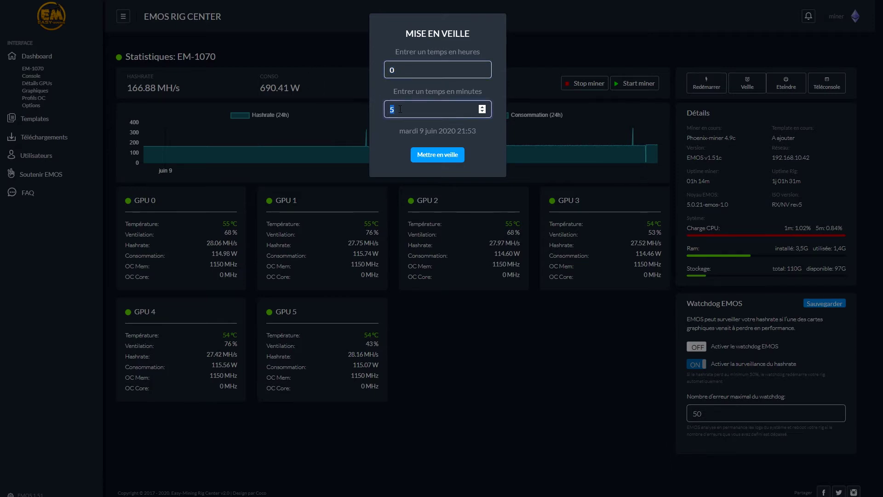
left_click(481, 112)
left_click(481, 112)
left_click(481, 112)
left_click(481, 112)
left_click(482, 112)
type("4")
left_click(498, 230)
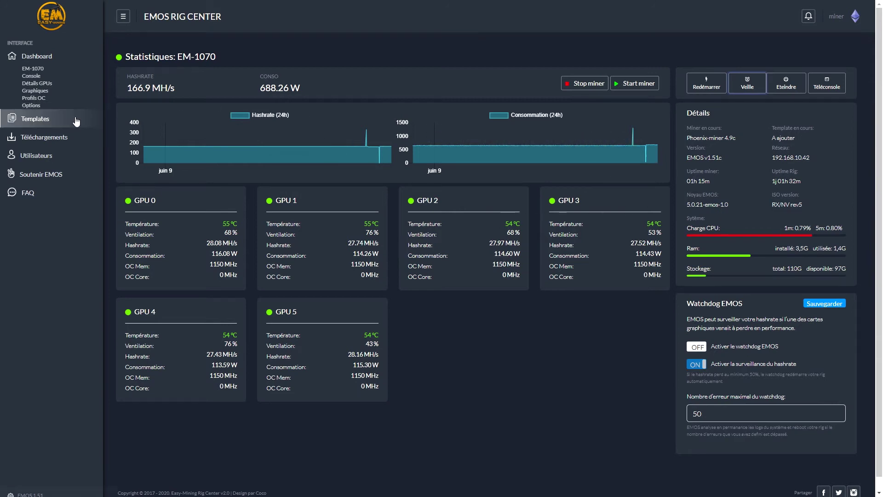
Step: On Utilisateurs, inspect the new-account login and e-mail fields, highlight the first private key, then return to Dashboard
left_click(49, 158)
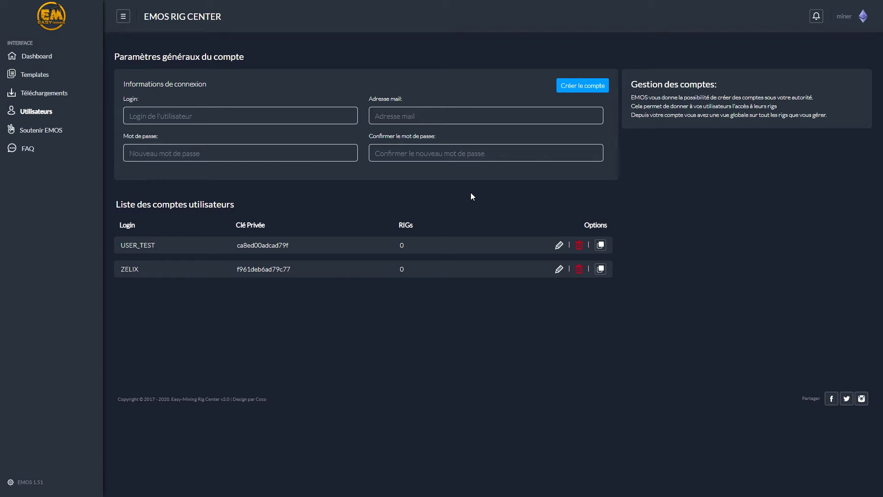
left_click(258, 109)
left_click(285, 94)
left_click(213, 117)
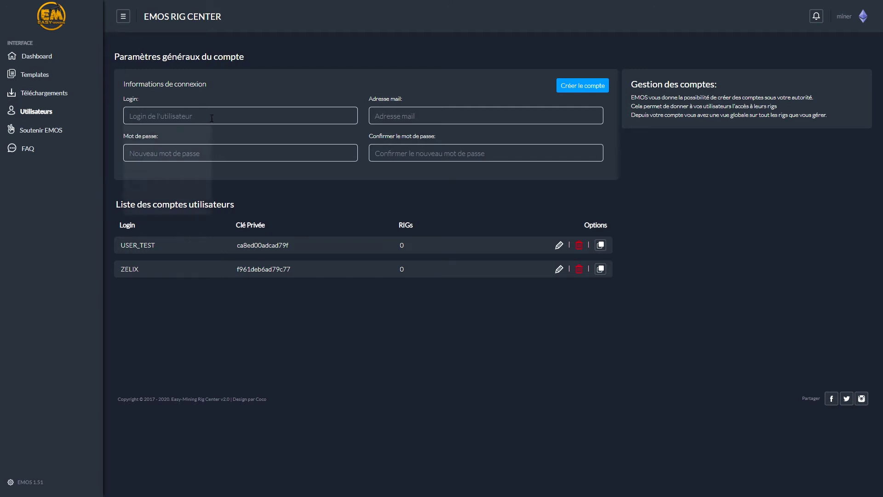
left_click(436, 117)
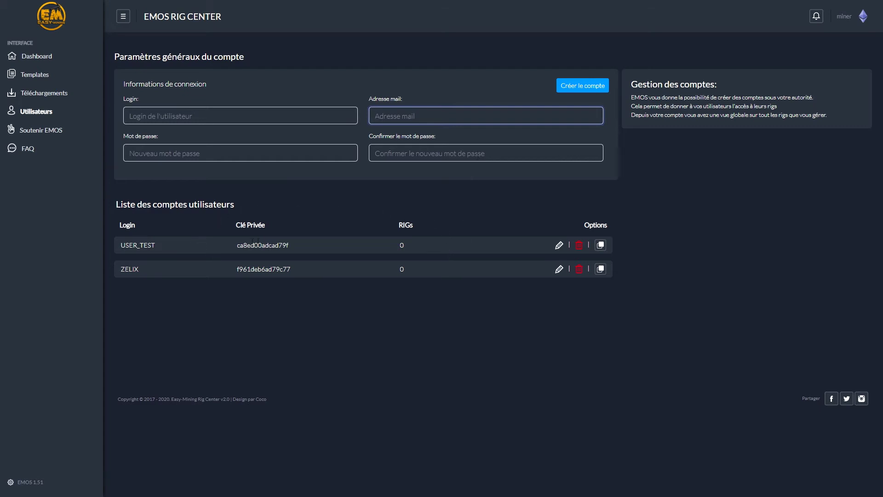
left_click_drag(237, 246, 294, 251)
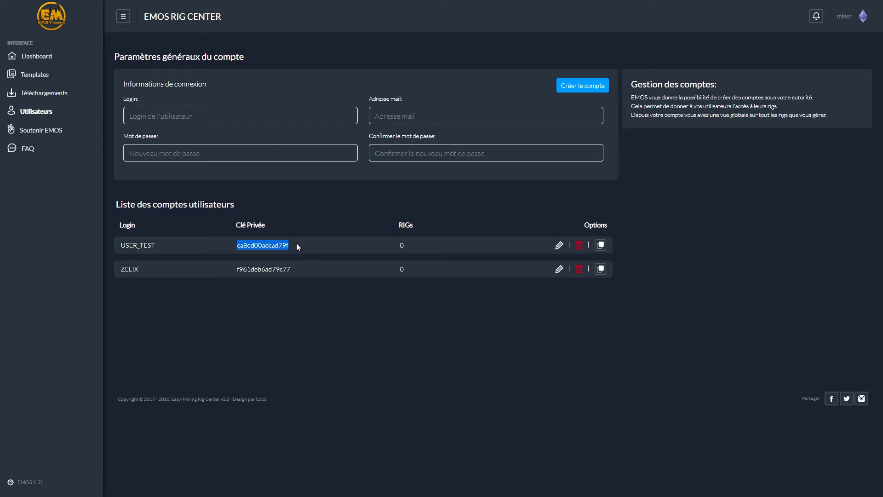
left_click(38, 57)
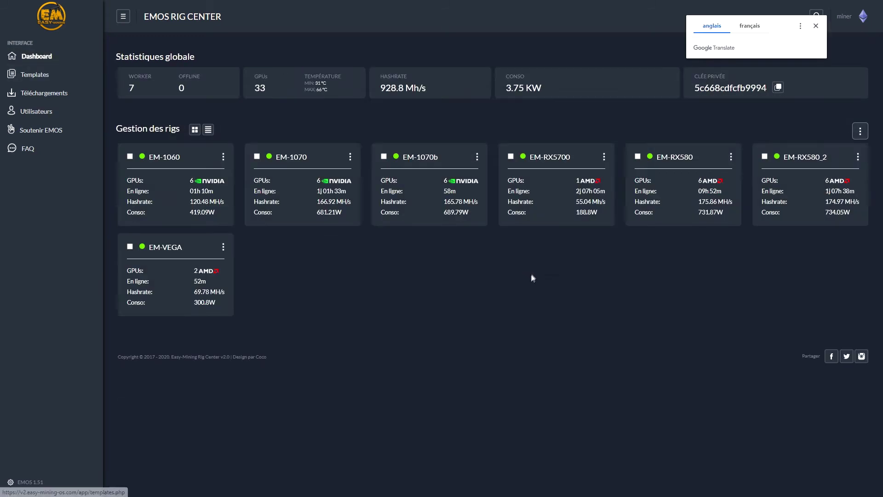
Step: Dismiss the translation popup and go to Utilisateurs, listing two sub-accounts with private keys
left_click(816, 25)
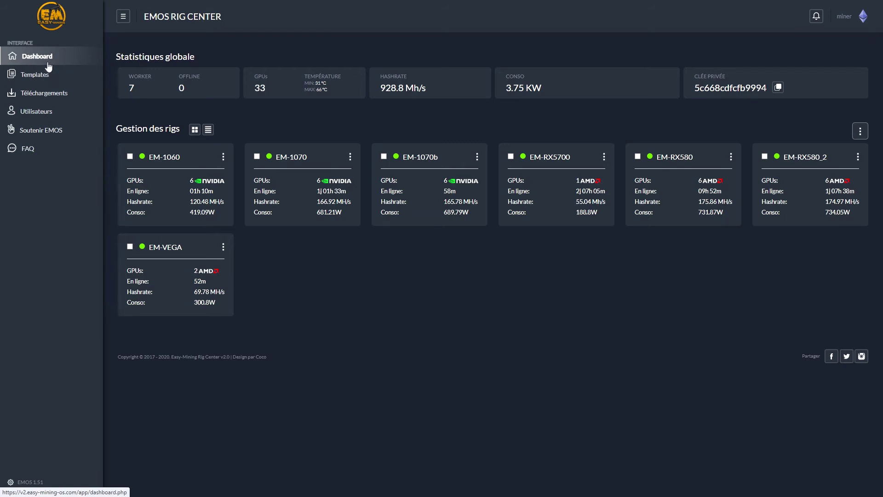
left_click(96, 119)
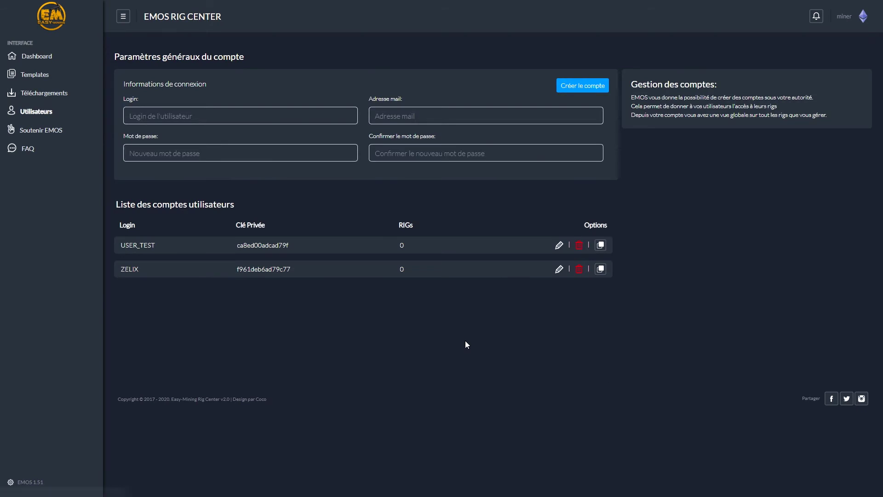
Step: Glance at the test account's edit form, then copy its private key via the copy icon and Copier
left_click(558, 245)
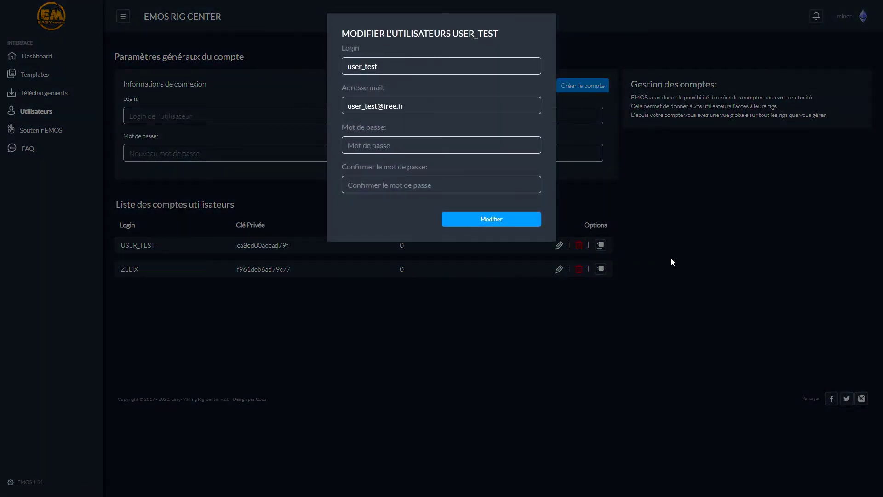
left_click(668, 278)
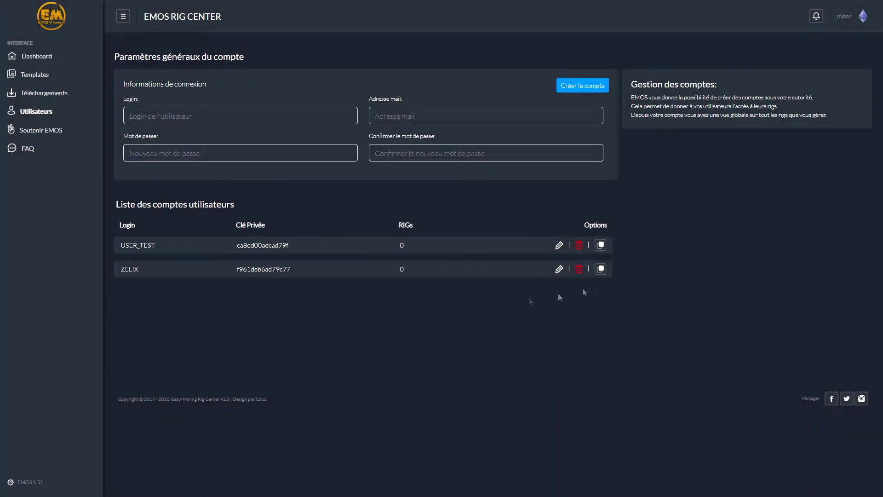
left_click(600, 246)
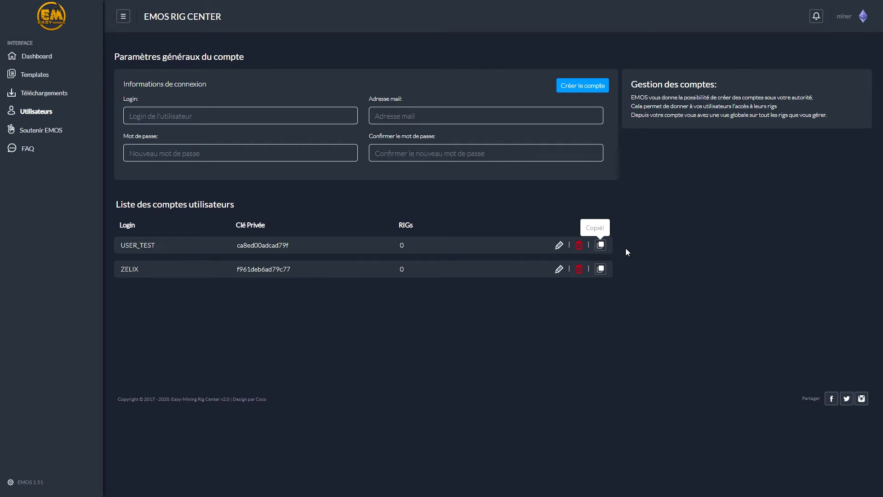
double_click(262, 244)
right_click(270, 243)
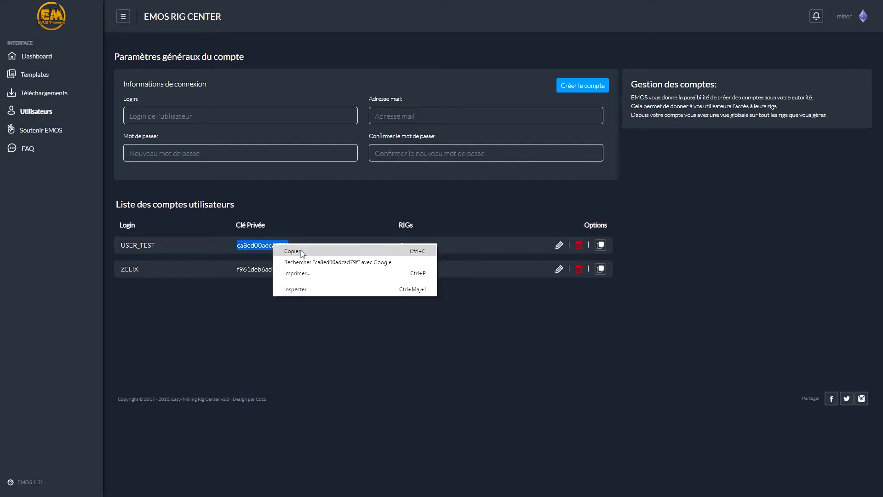
left_click(286, 251)
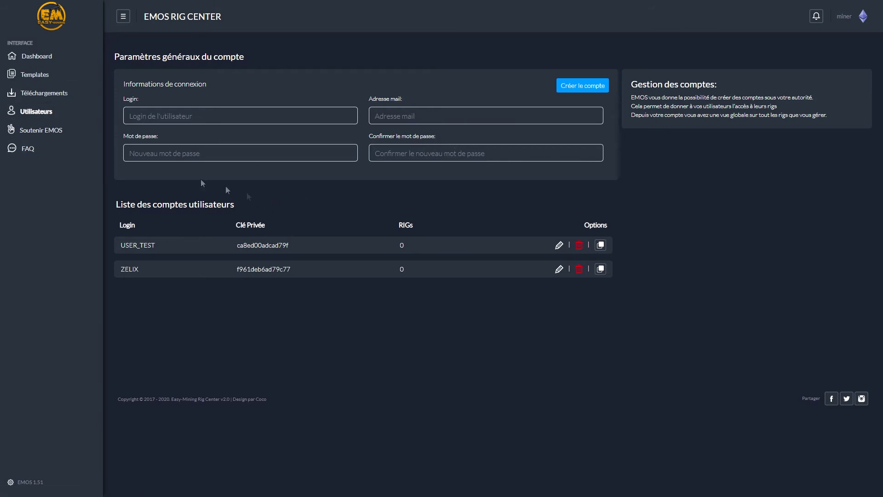
Step: Open Paramètres généraux from the account menu and launch the JSON stats API URL
left_click(850, 20)
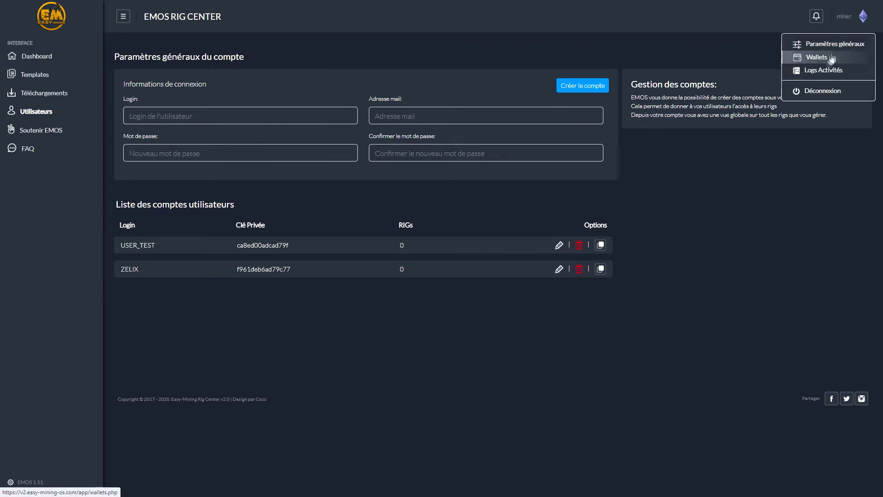
left_click(831, 48)
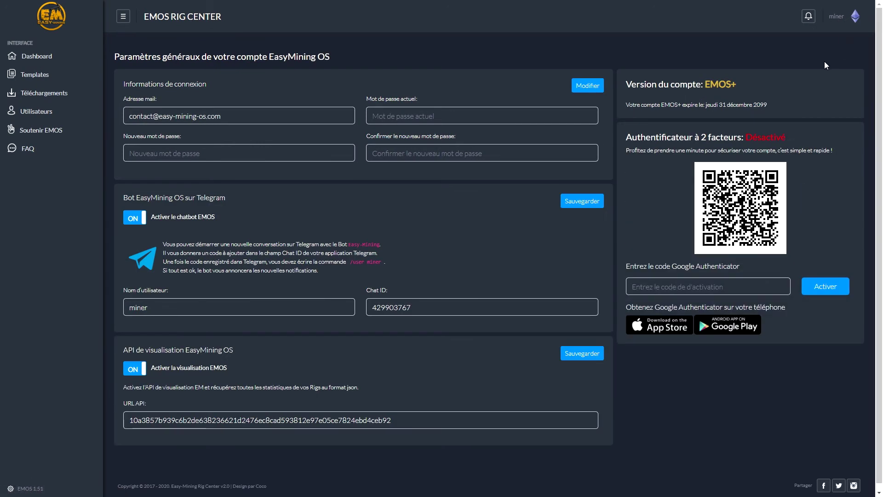
scroll(774, 101, "down", 1)
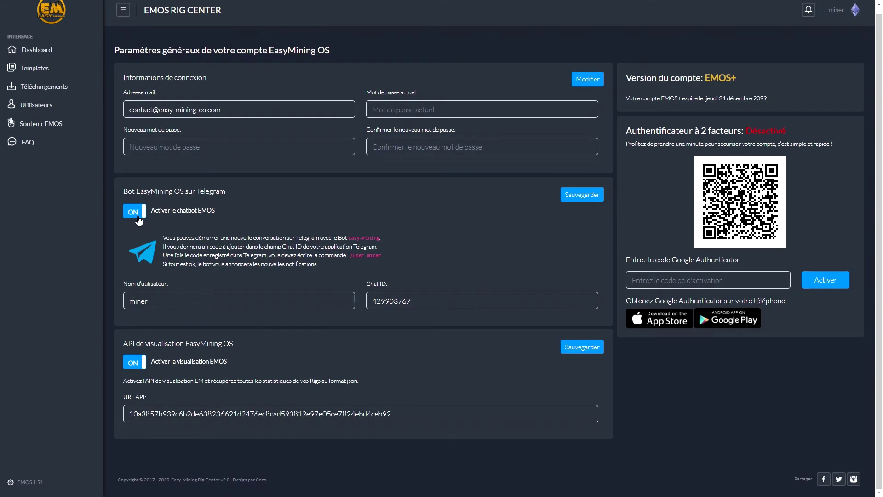
left_click(303, 415)
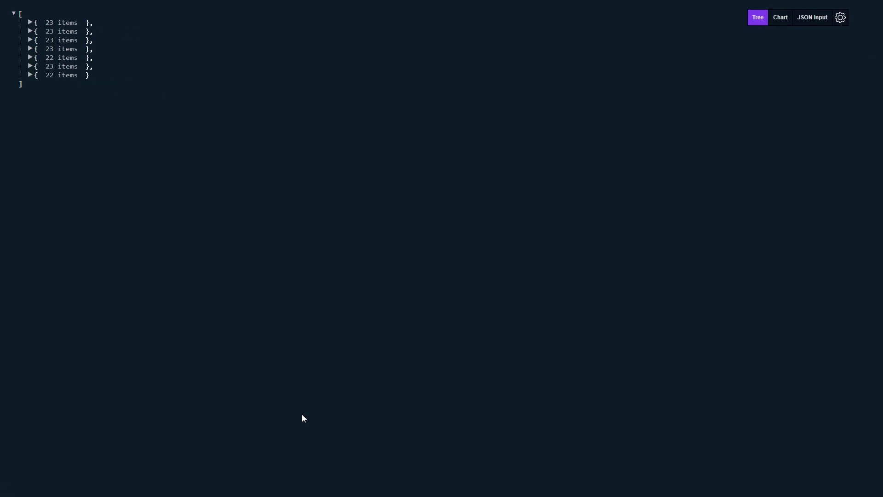
Step: Expand rig EM-RX5700's JSON entry, its gpu array and the GPU's detail object
left_click(29, 22)
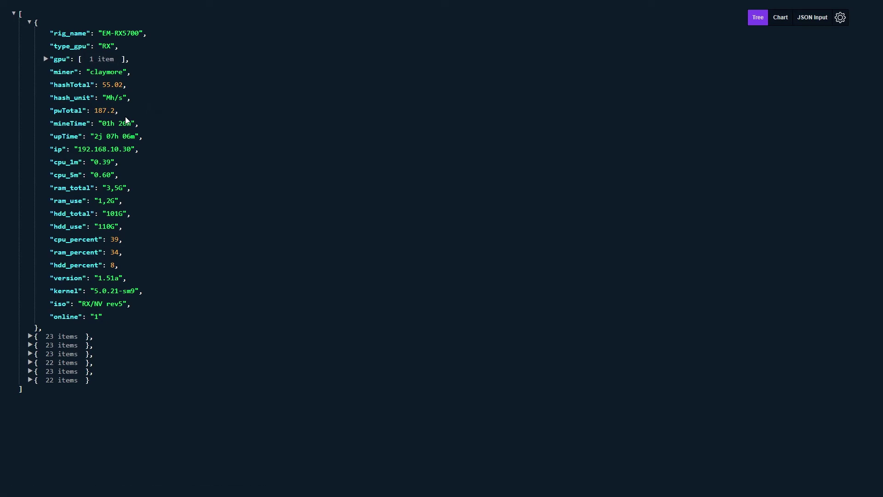
left_click(46, 59)
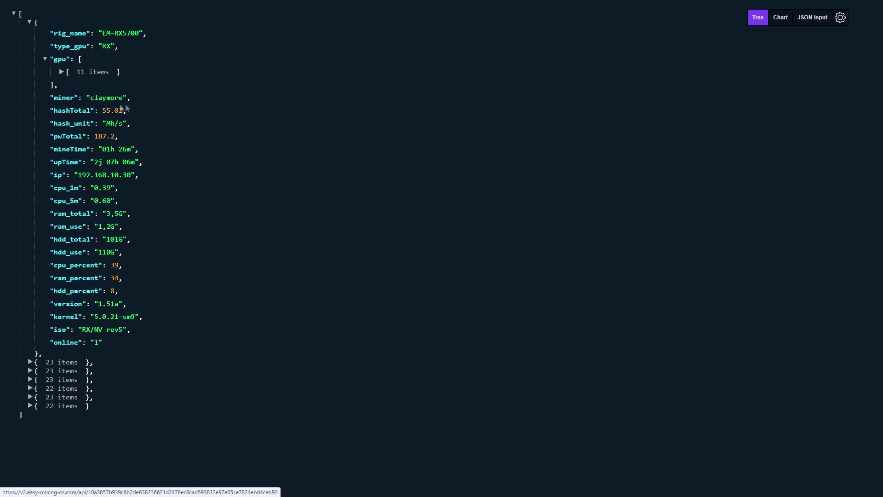
left_click(61, 72)
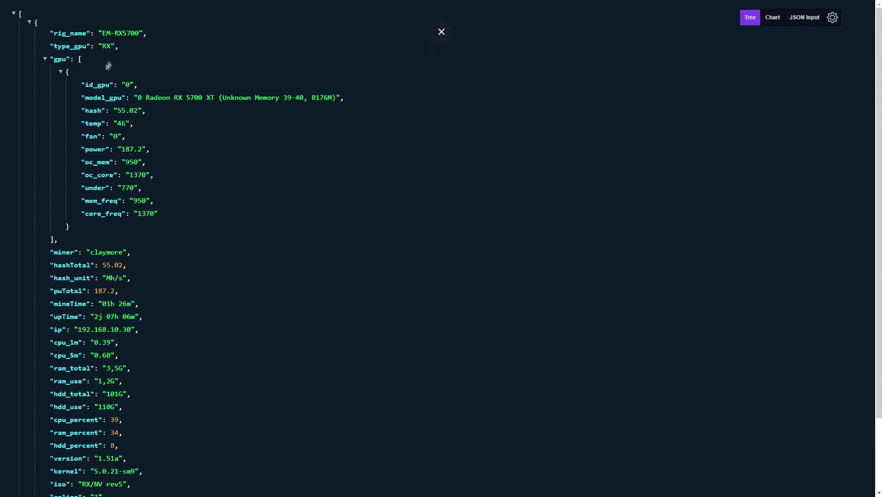
mouse_move(492, 2)
Step: Show the 'Paramètres compte - EMOS' settings page full screen again, then return to the rig Dashboard
left_click(441, 10)
left_click(89, 7)
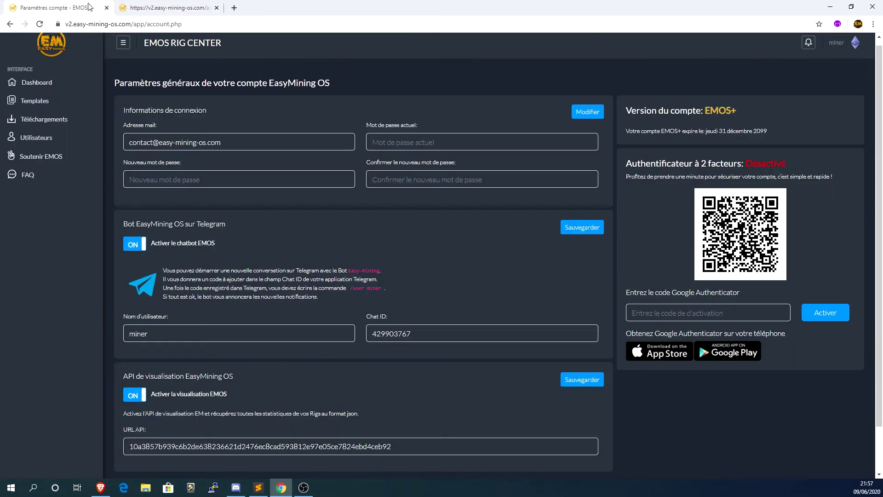
key("F11")
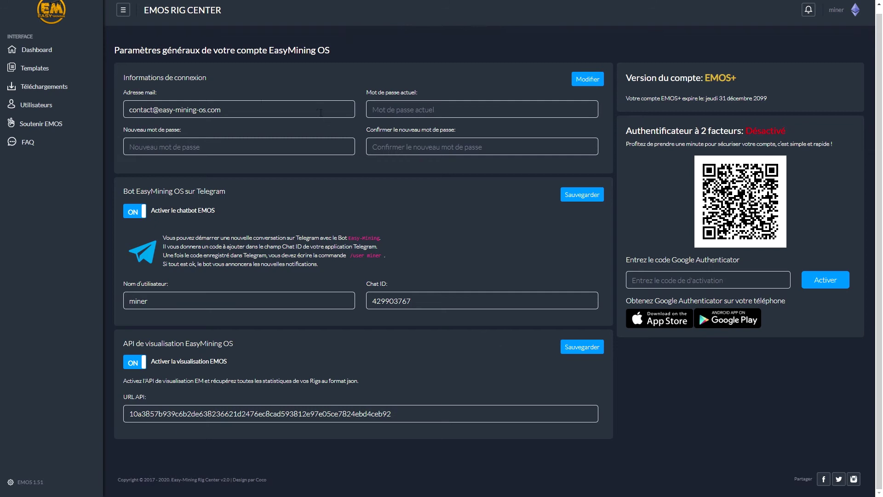
scroll(275, 134, "up", 1)
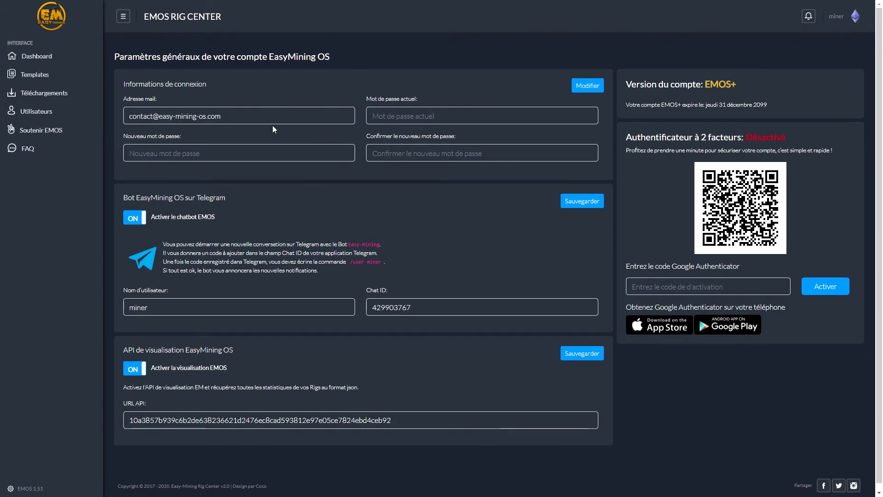
left_click(37, 56)
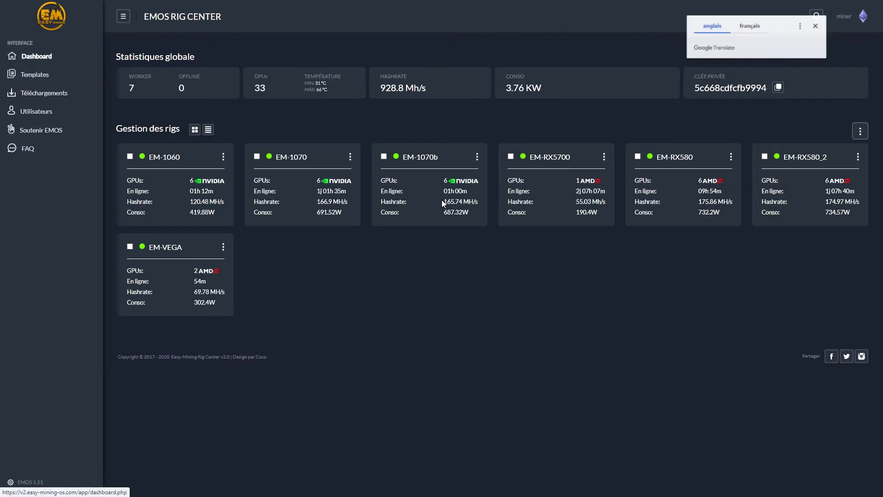
Step: Close the Google Translate popup to reveal the Dashboard's seven online rigs at 928.8 Mh/s
left_click(814, 27)
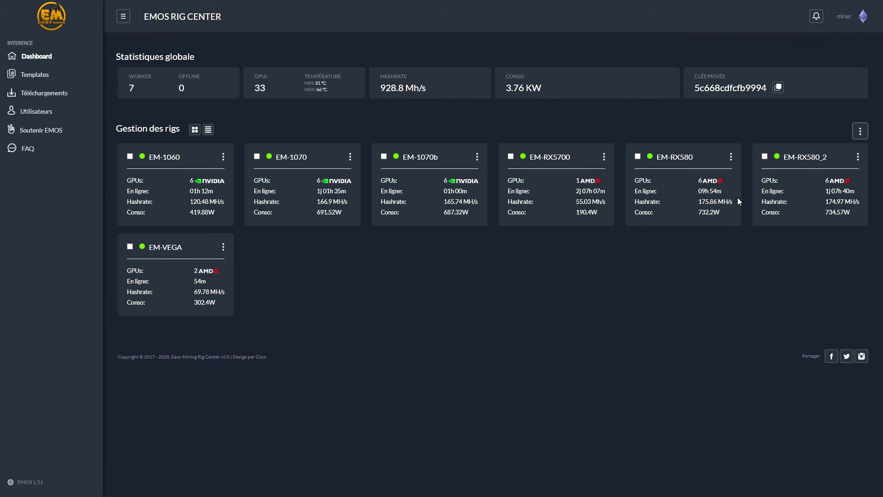